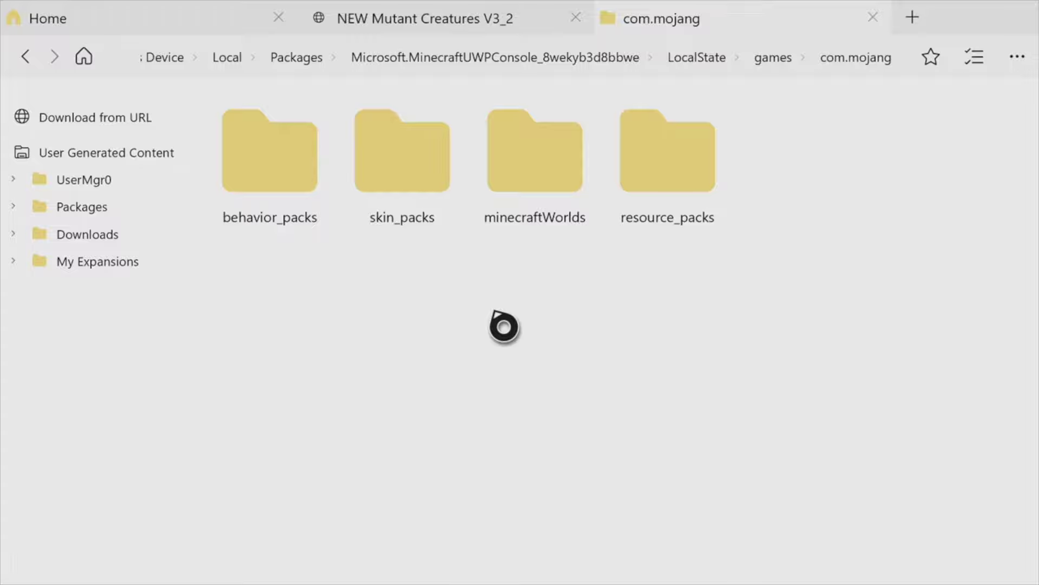
Step: Exit Expansion for Explorers at the com.mojang folder to the Xbox Home screen
key("super")
key("Return")
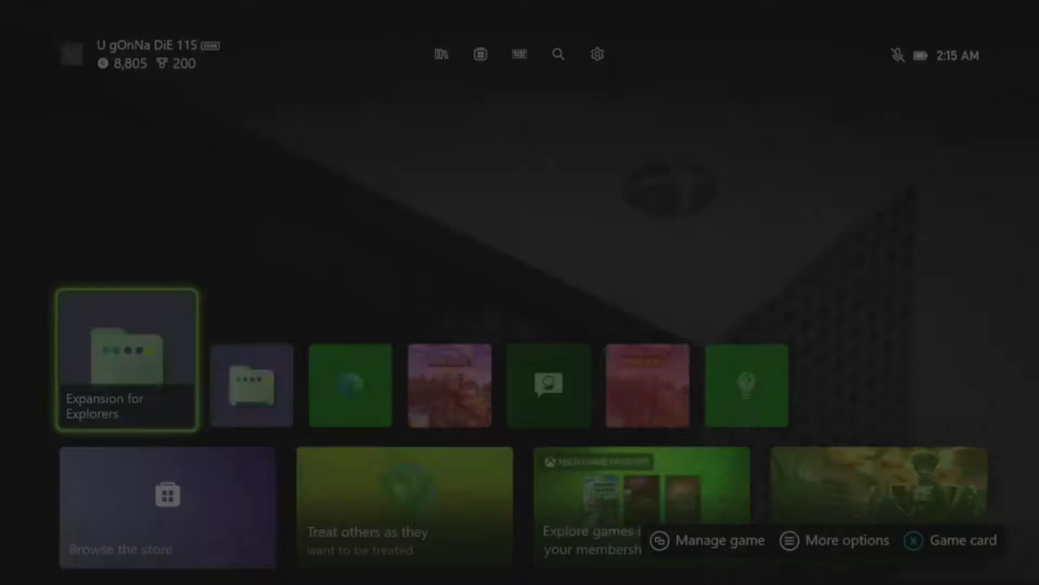
Step: Open the Expansion for Explorers options and dismiss them without choosing anything
key("Menu")
key("Down")
key("Down")
key("Escape")
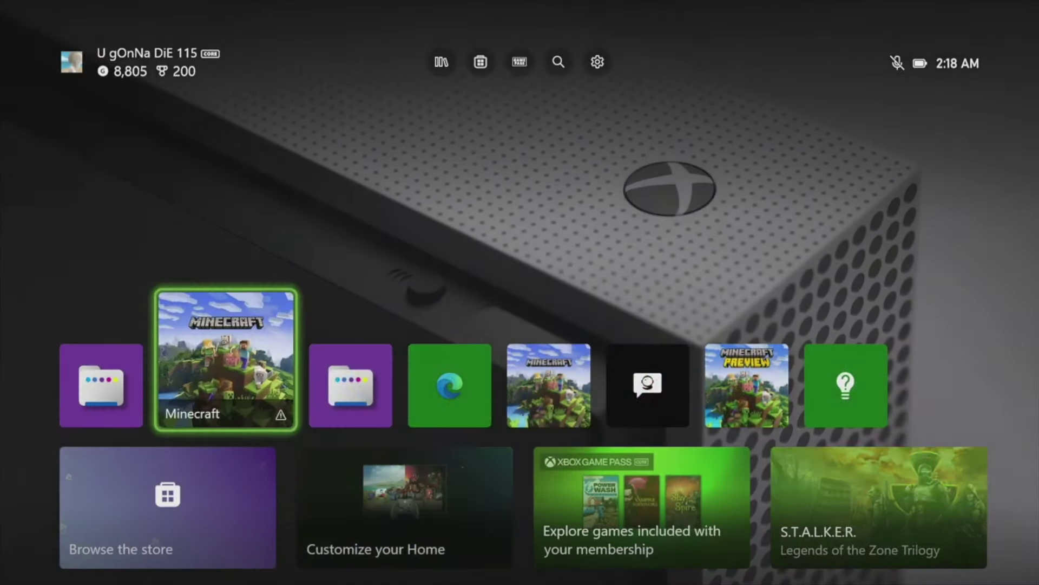
Step: Uninstall all of Minecraft (version 1.20.7101.0, 1.9 GB) from its Manage page
key("Right")
key("Right")
key("Right")
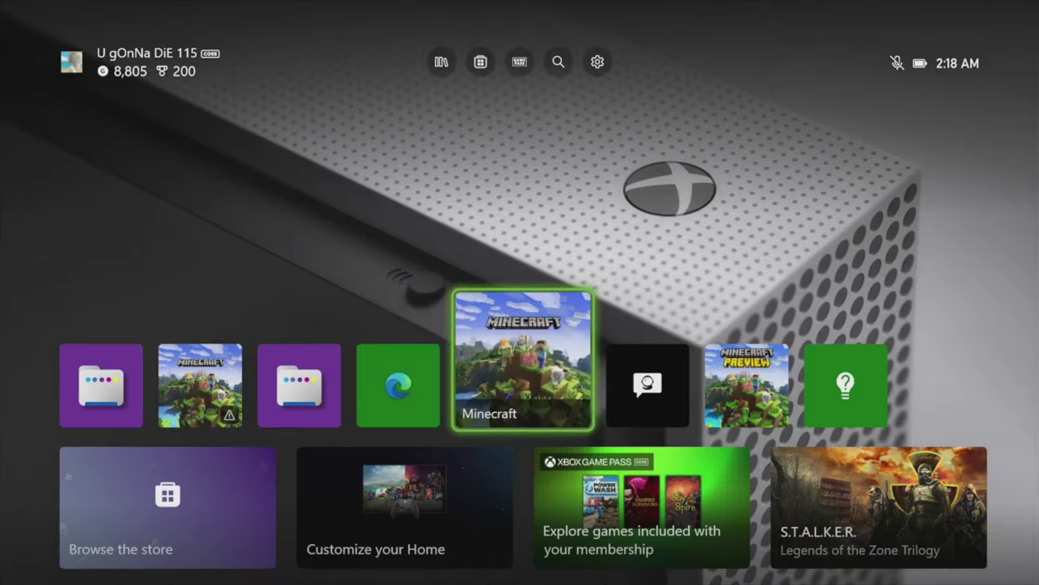
key("Menu")
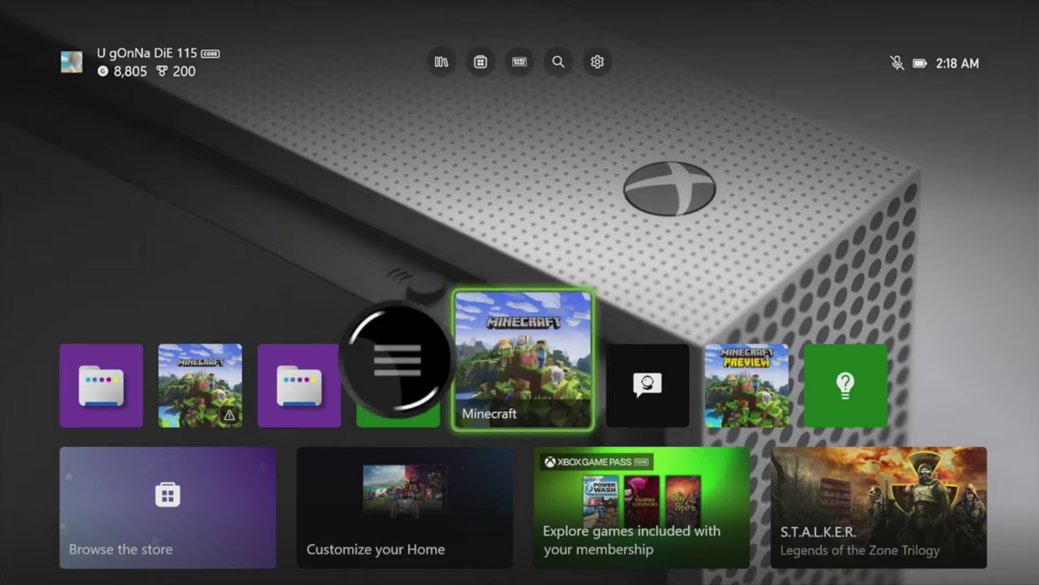
key("Down")
key("Down")
key("Down")
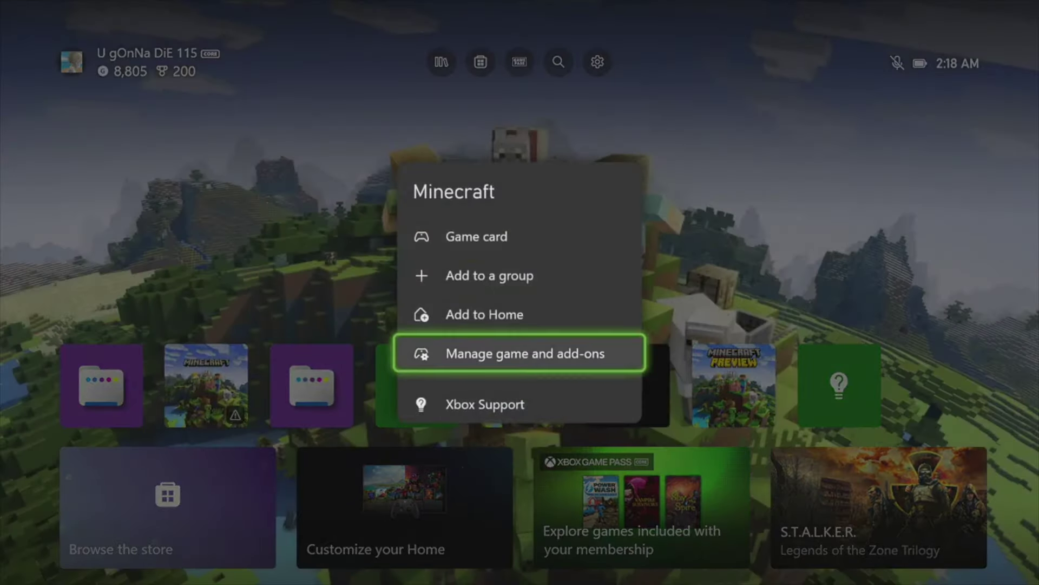
key("Return")
key("Down")
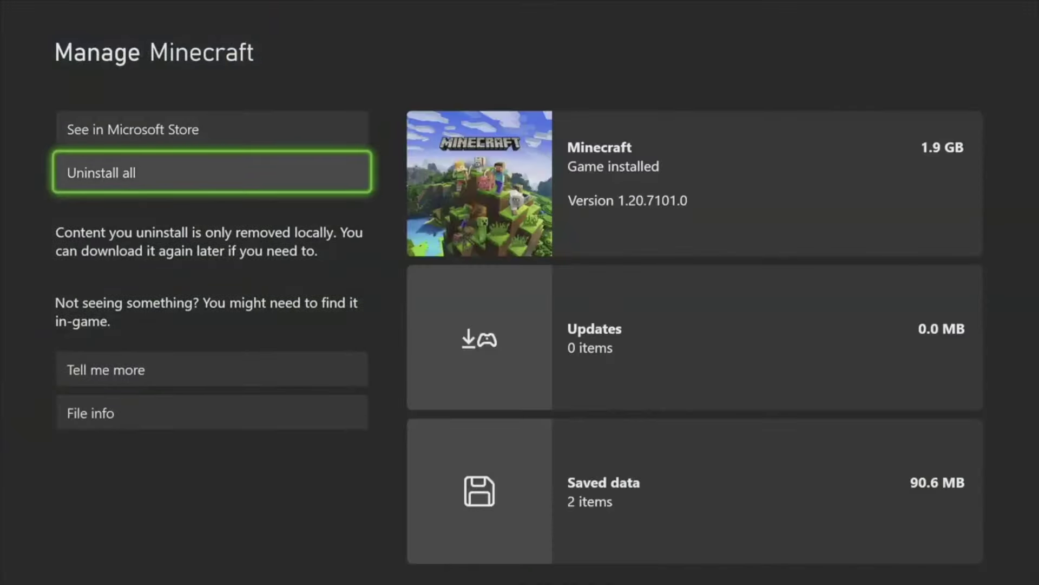
key("Return")
key("Return")
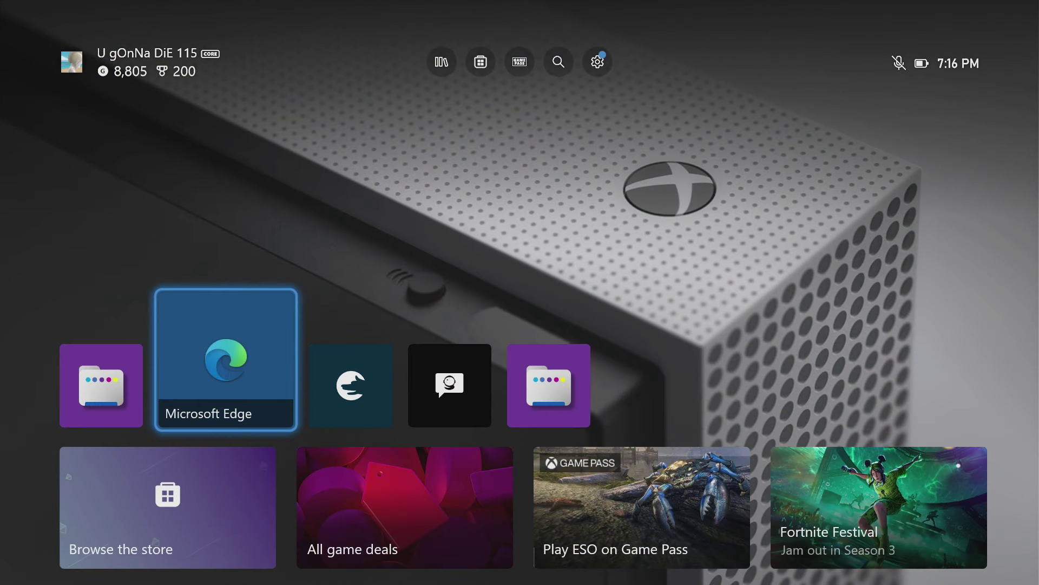
key("Down")
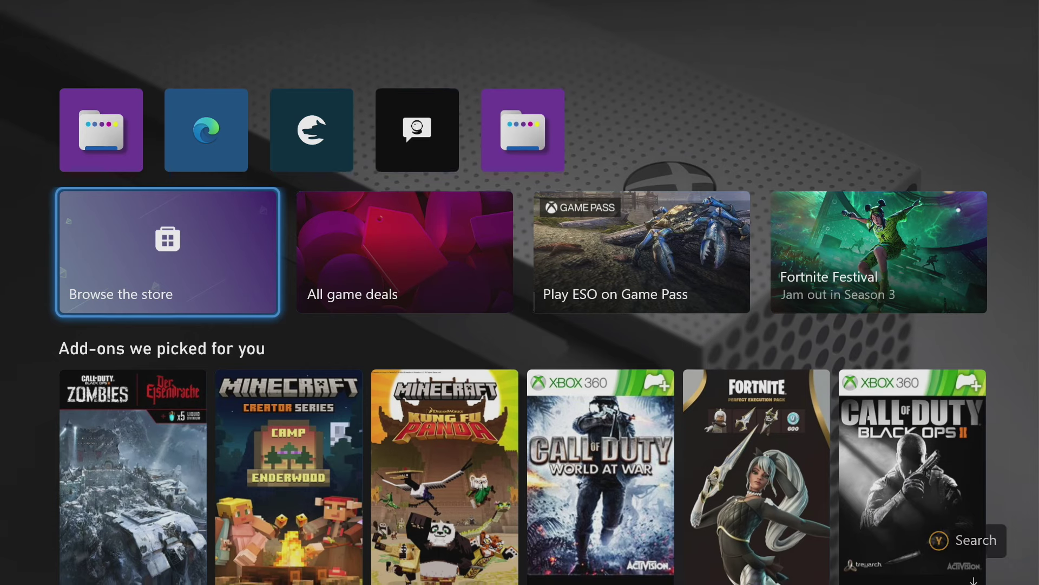
Step: Search the Microsoft Store for 'Sponge' and open the Minecraft SpongeBob SquarePants page
key("Return")
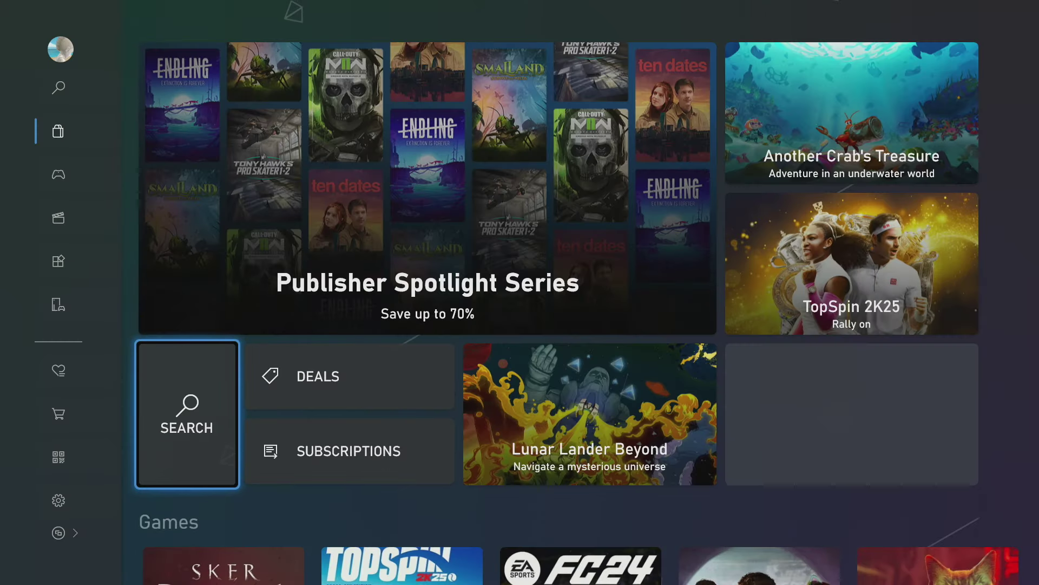
key("Return")
type("Sponge")
key("Up")
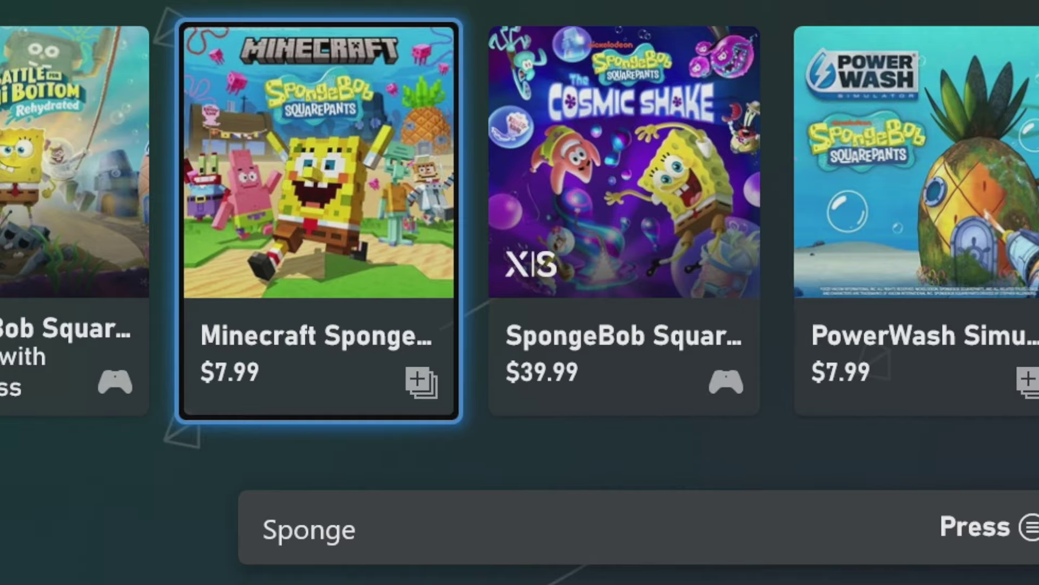
key("Return")
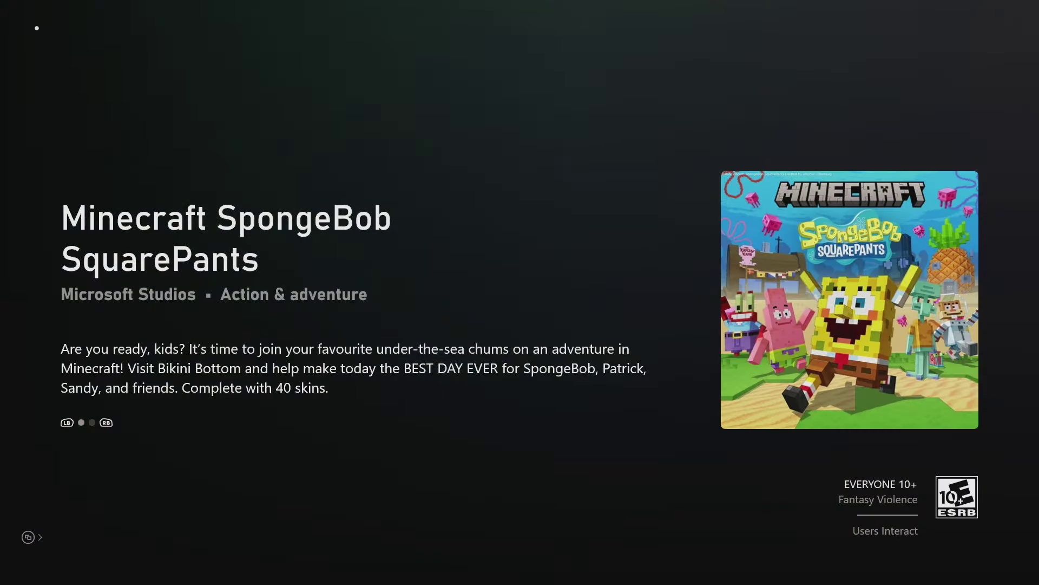
Step: Go from its Works with section to the owned Minecraft base game's store page
key("Down")
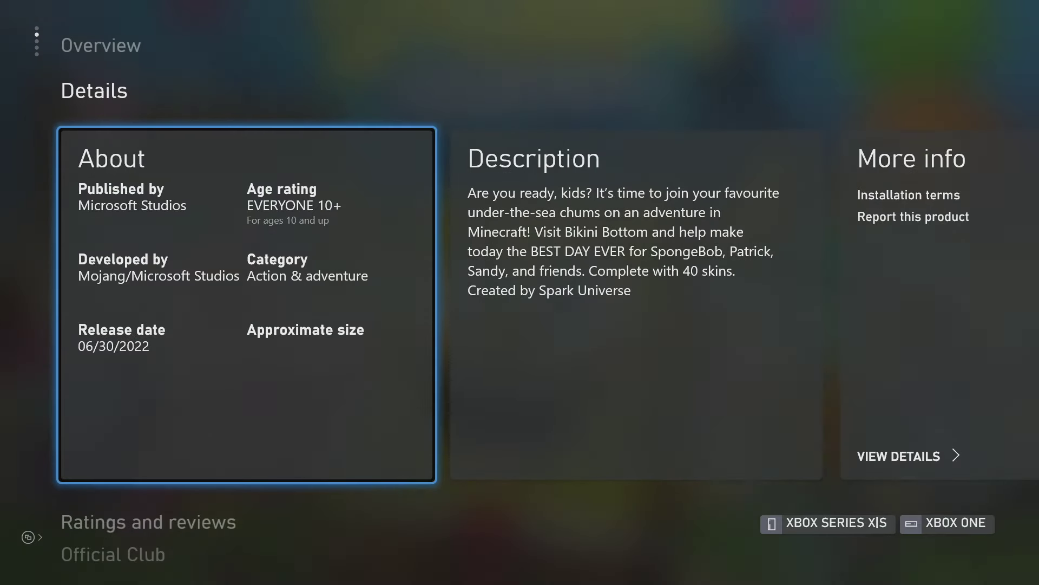
key("Down")
key("Down")
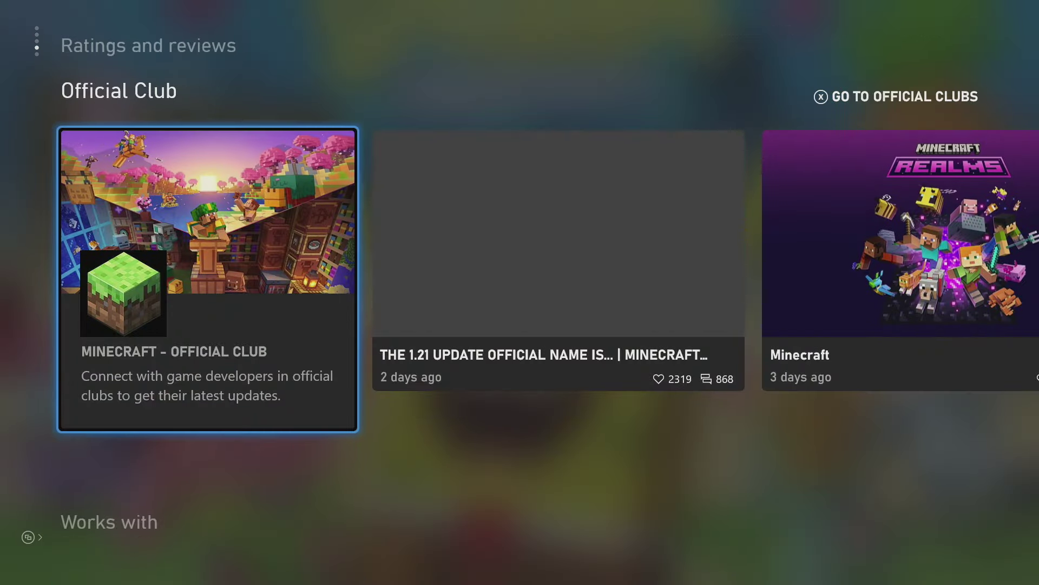
key("Down")
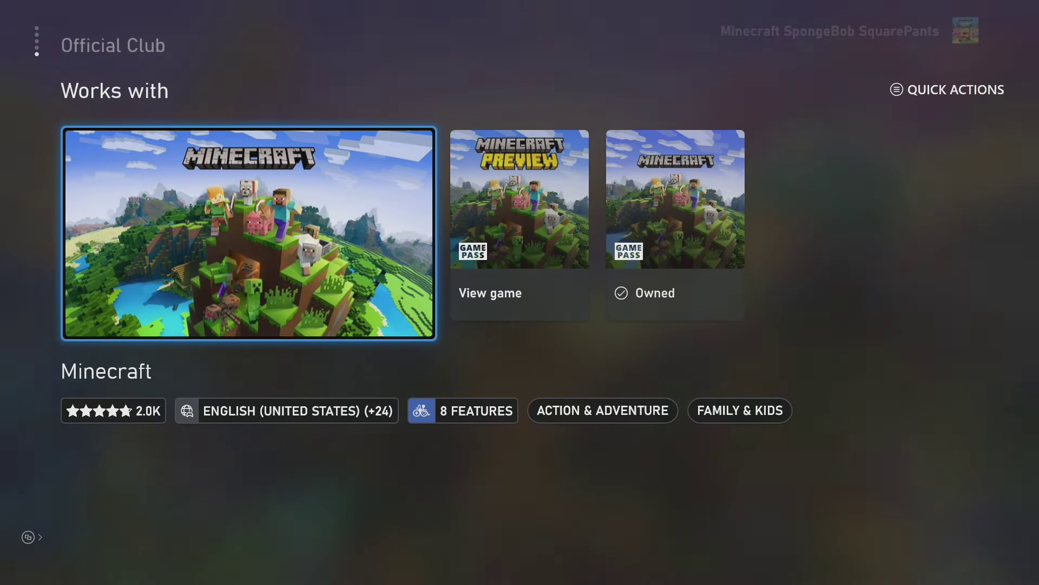
key("Return")
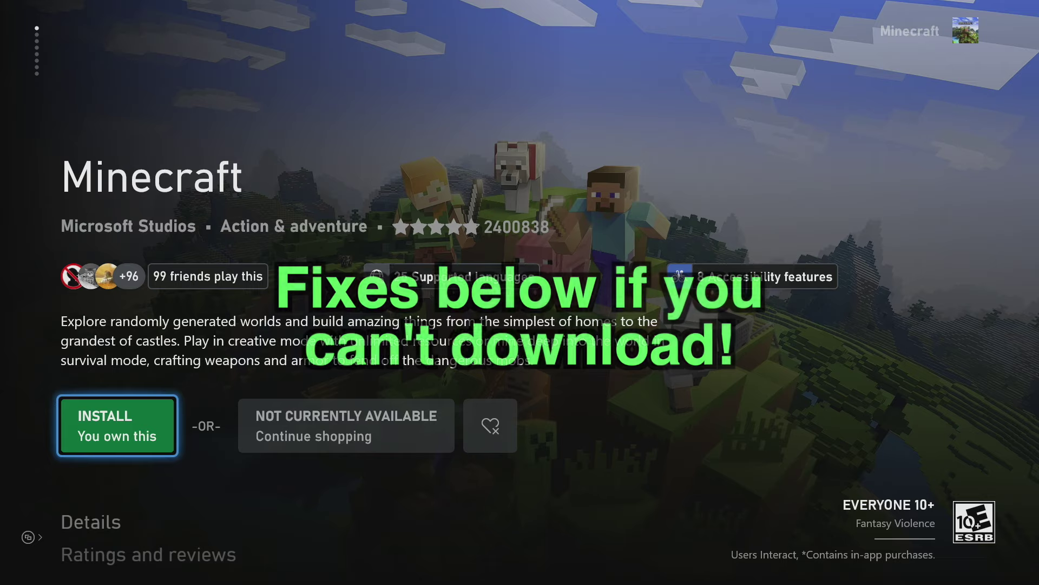
Step: Reinstall Minecraft and follow its 840.68 MB download in Manage Queue until ready
key("Return")
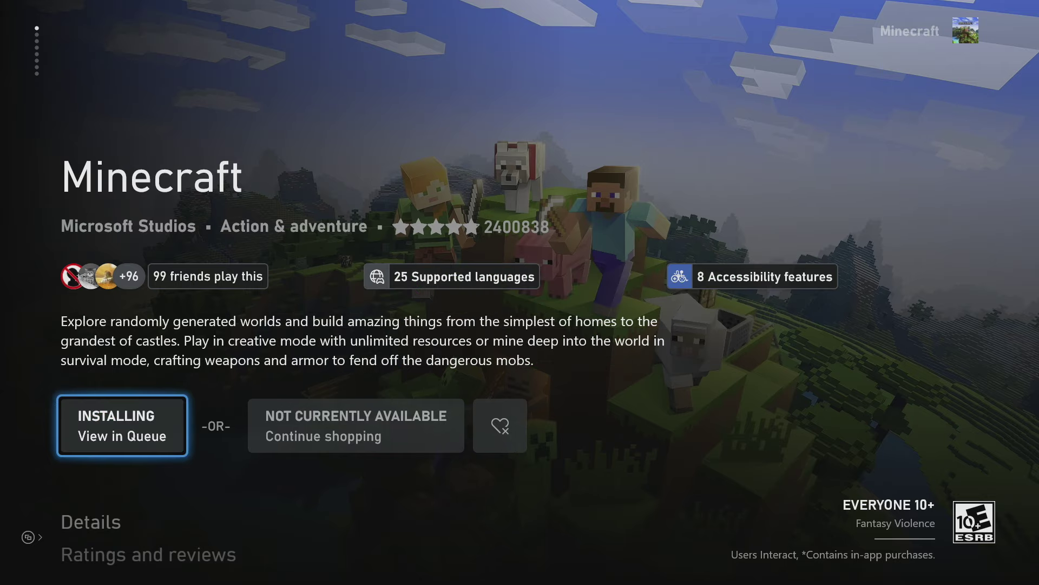
key("Return")
key("Up")
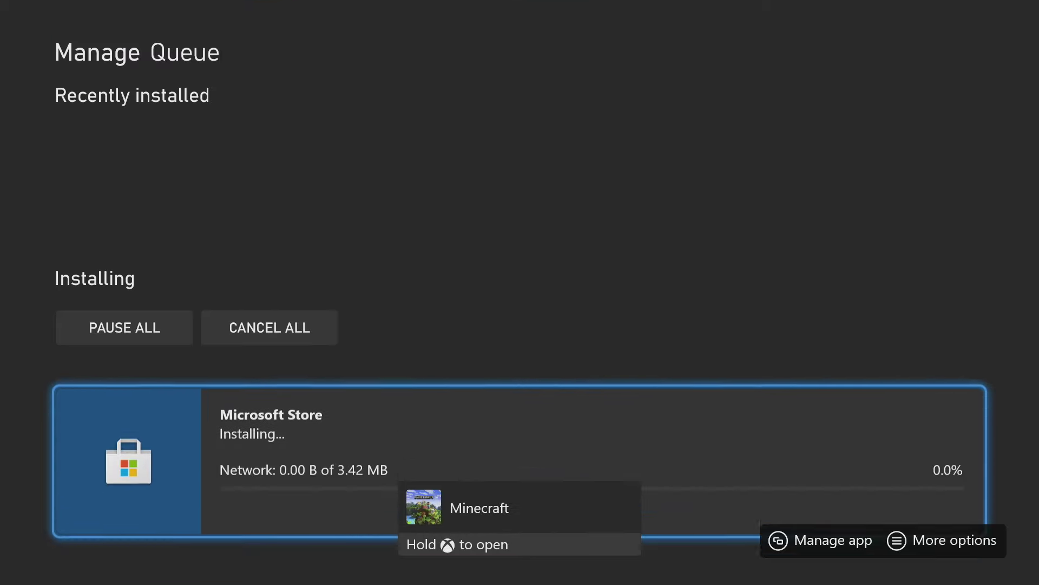
key("Up")
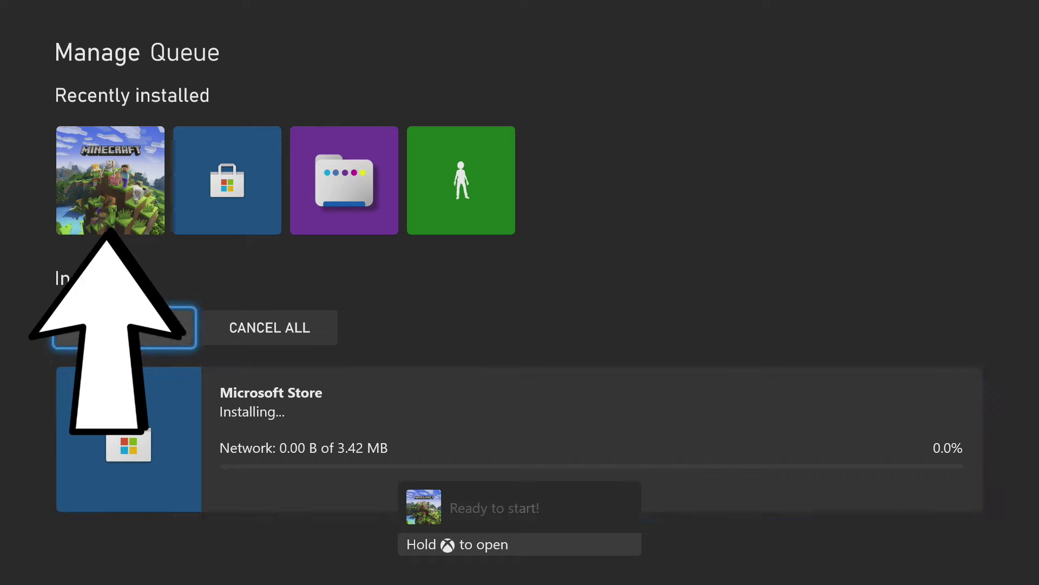
Step: Accept the pending Minecraft update and launch Minecraft v1.21.1 into the Dressing Room
key("Up")
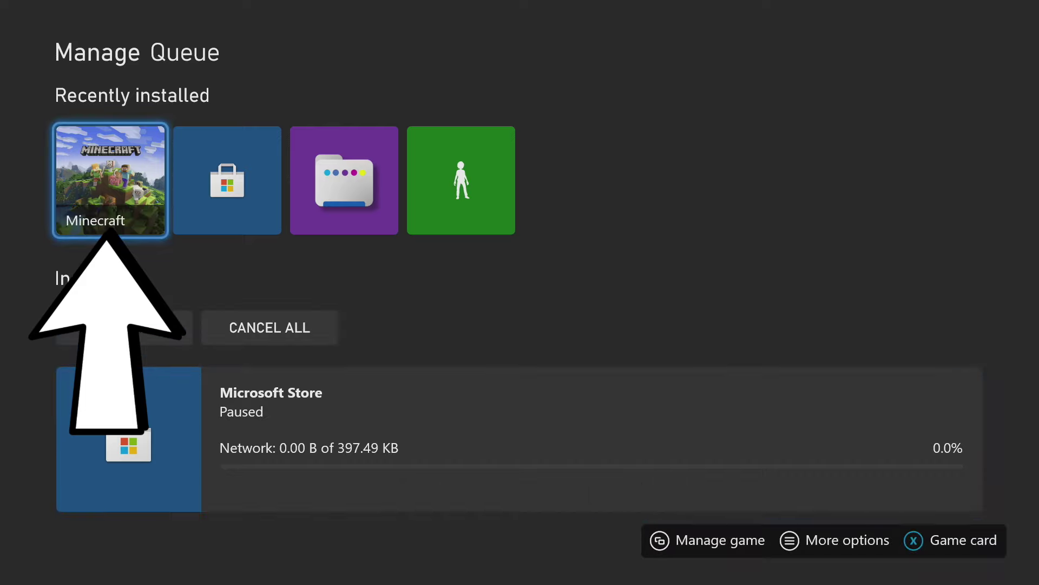
key("Return")
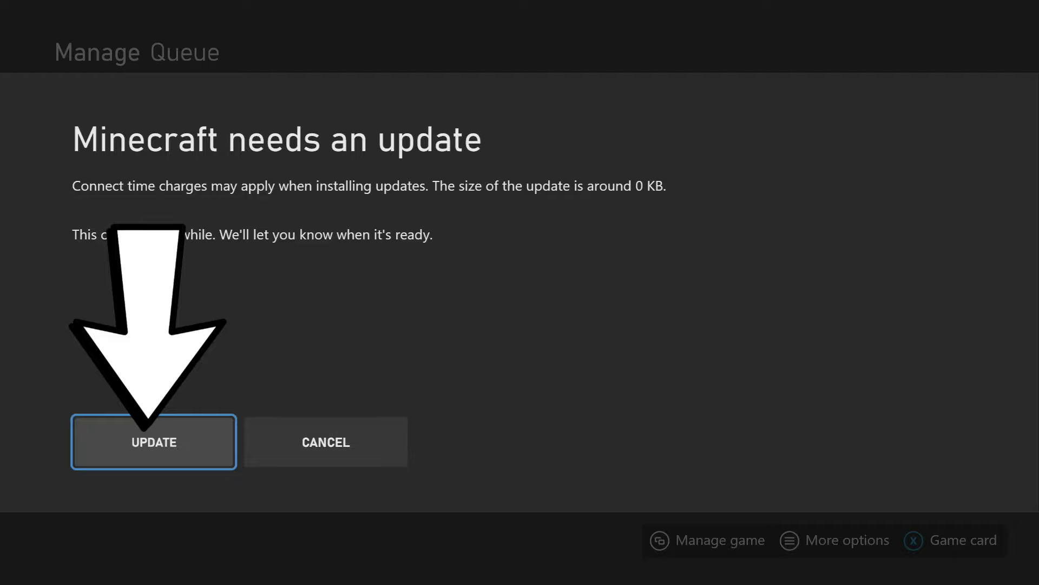
key("Return")
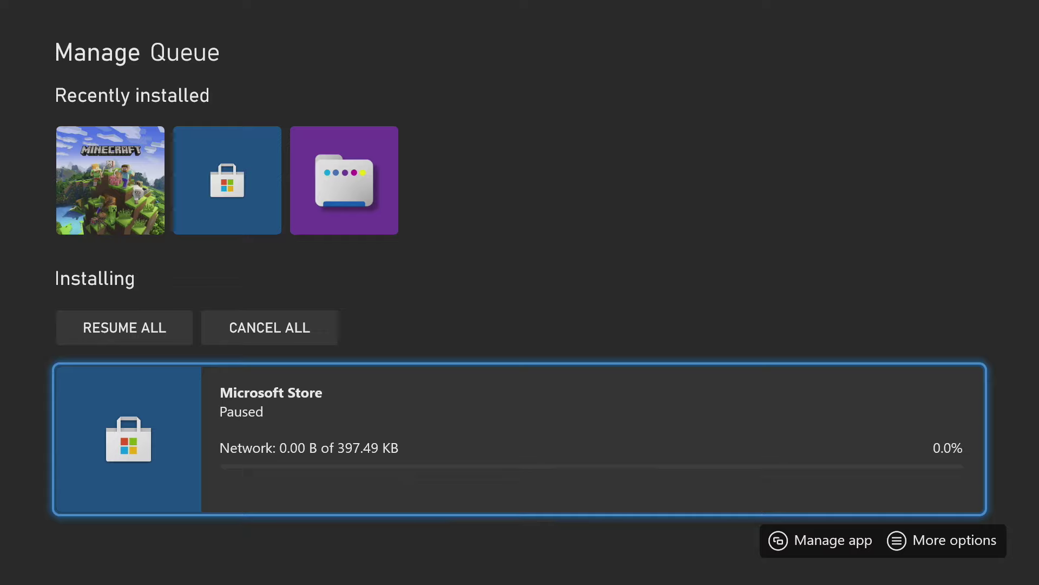
key("Up")
key("Up")
key("Return")
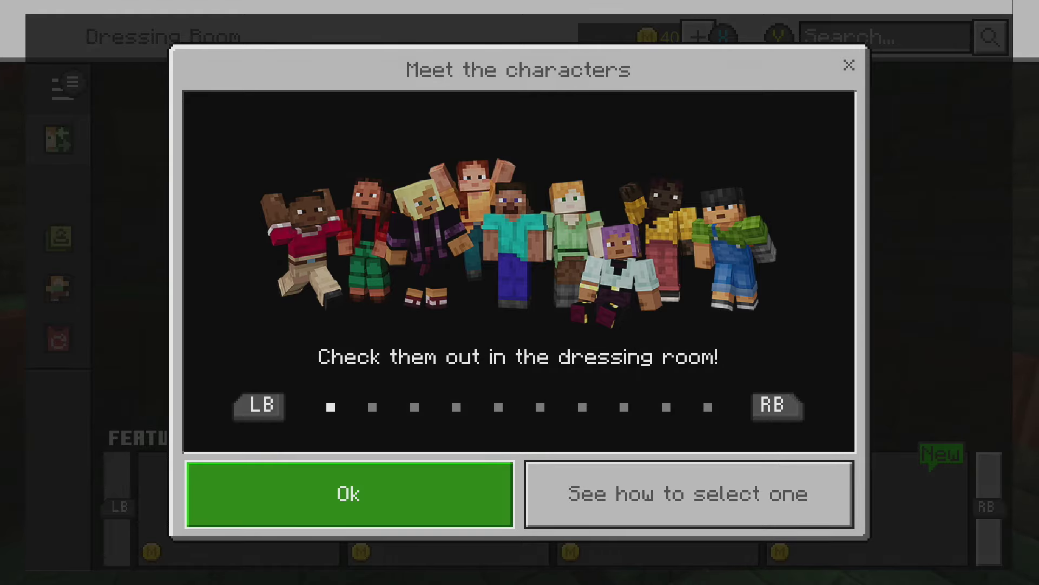
Step: Dismiss the Meet the characters welcome and open the Classic Skins category
key("Return")
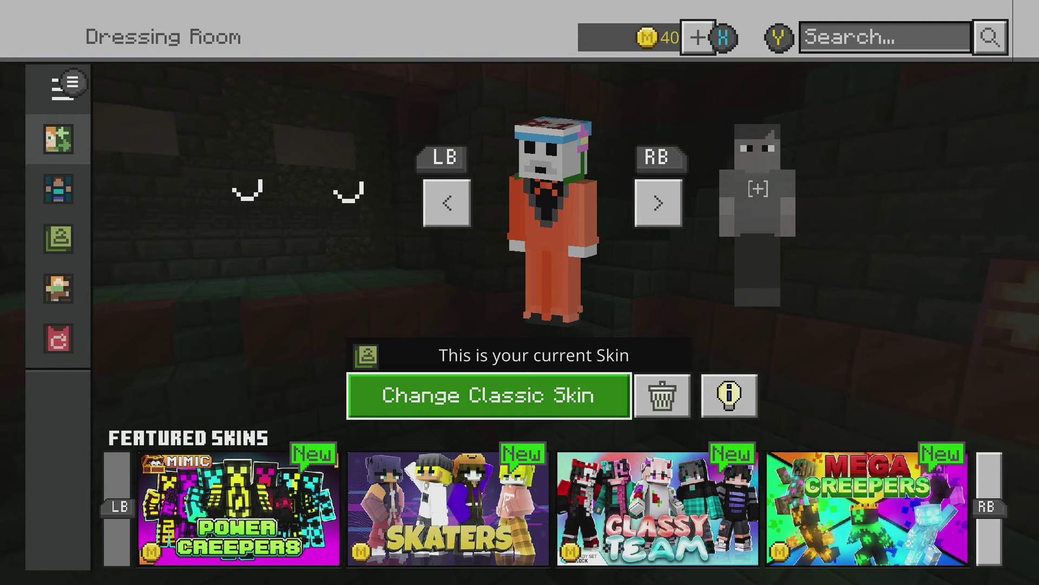
key("Left")
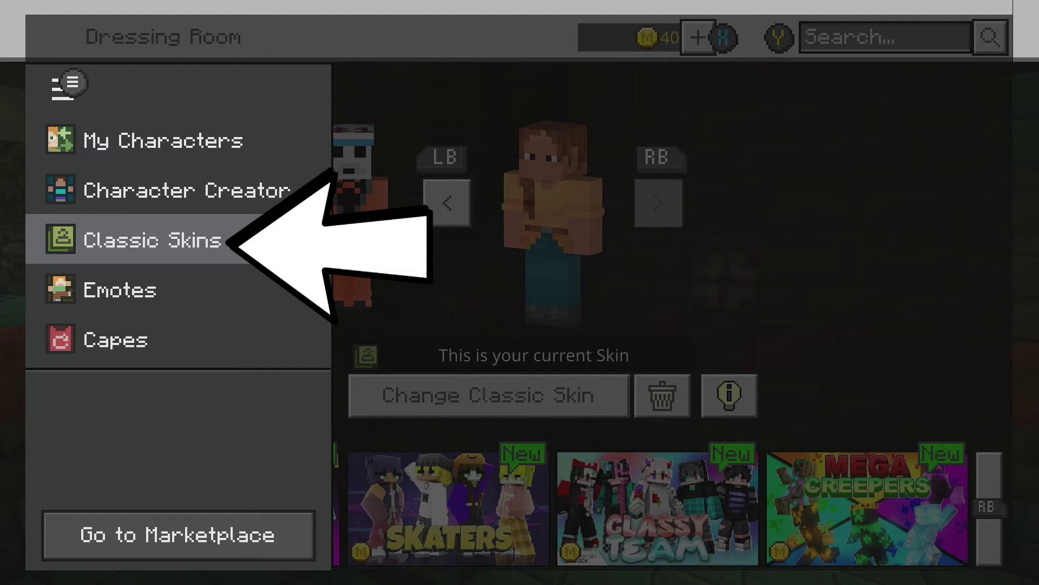
key("Return")
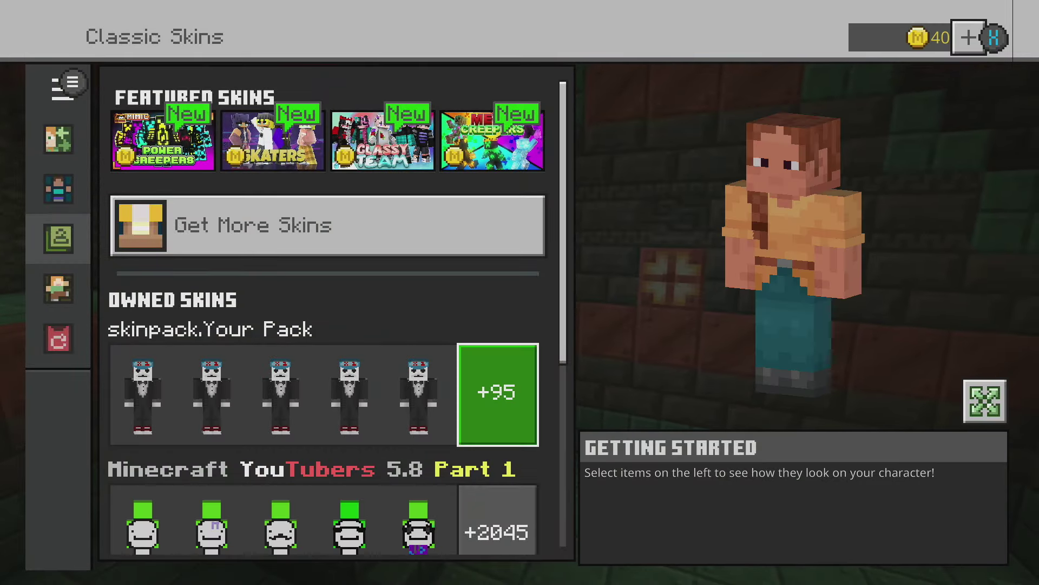
Step: Browse the owned skin packs to the Minecraft YouTubers 5.8 Part 1 pack
key("Down")
key("Down")
key("Down")
key("Down")
key("Up")
key("Right")
key("Down")
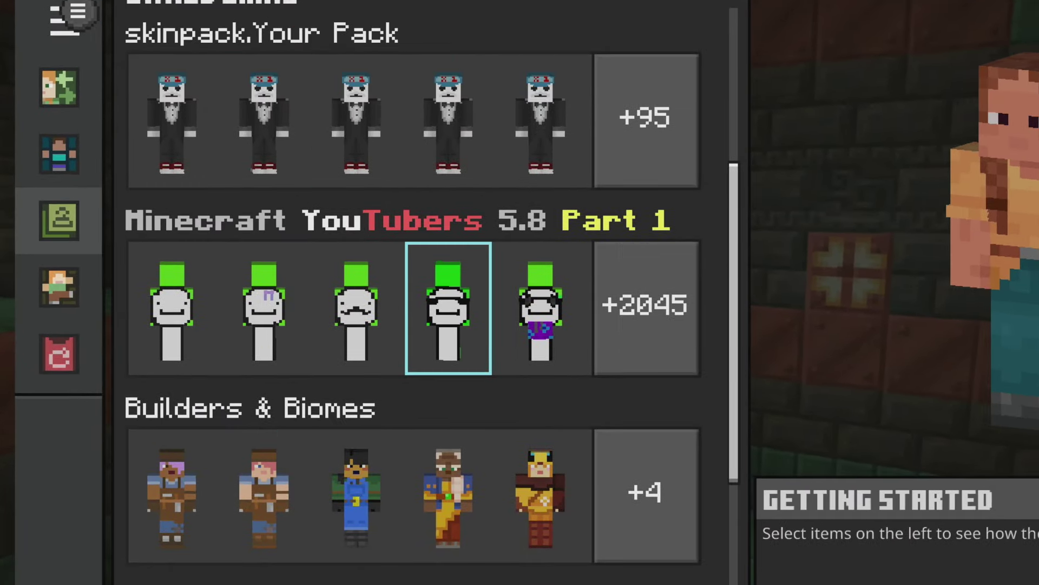
key("Right")
key("Right")
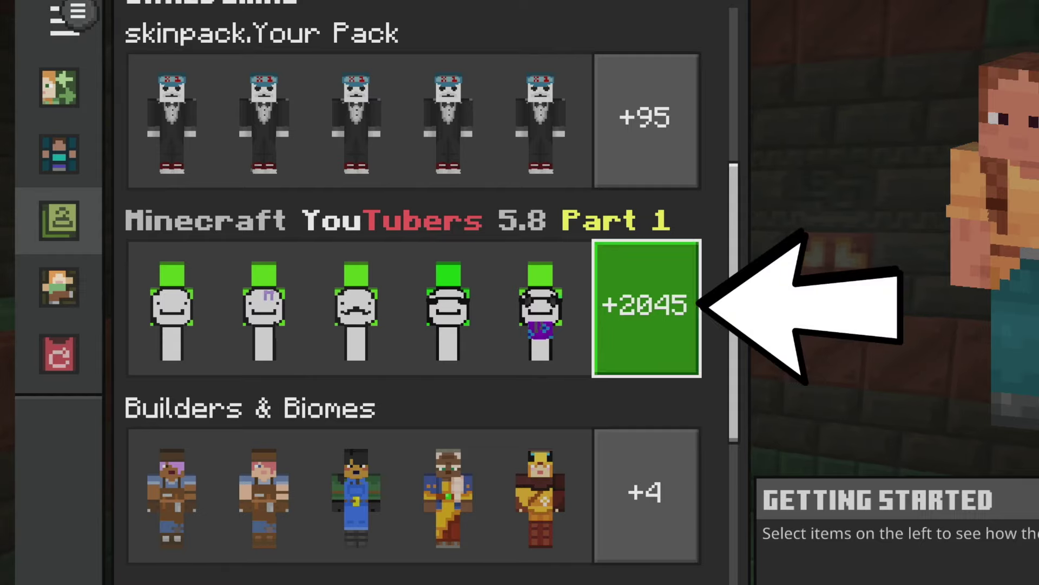
key("Down")
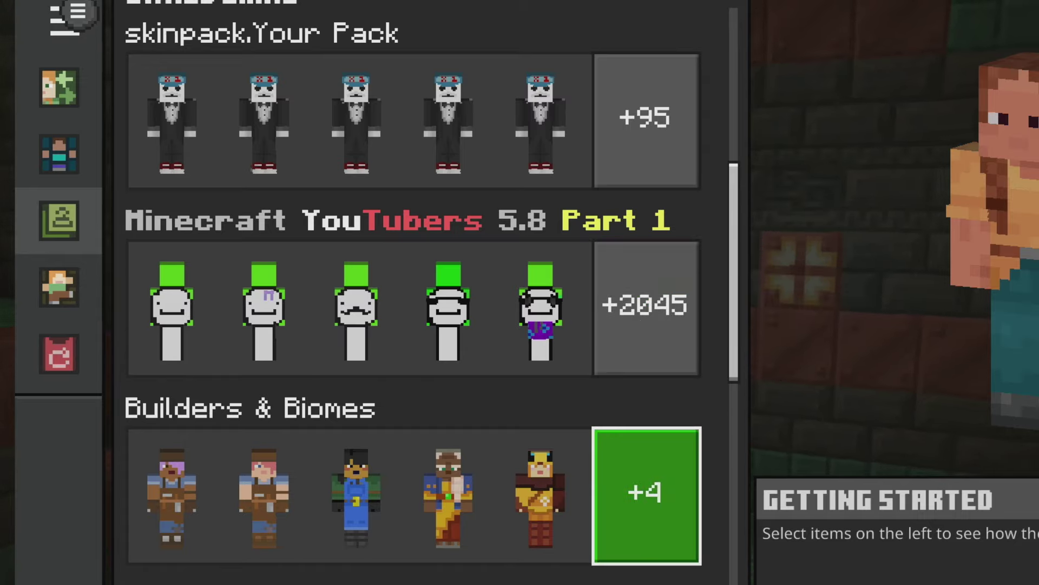
key("Up")
Step: Equip the Dream skin from the YouTubers 5.8 Part 1 pack
key("Up")
key("Down")
key("Down")
key("Up")
key("Up")
key("Down")
key("Down")
key("Up")
key("Left")
key("Left")
key("Left")
key("Left")
key("Right")
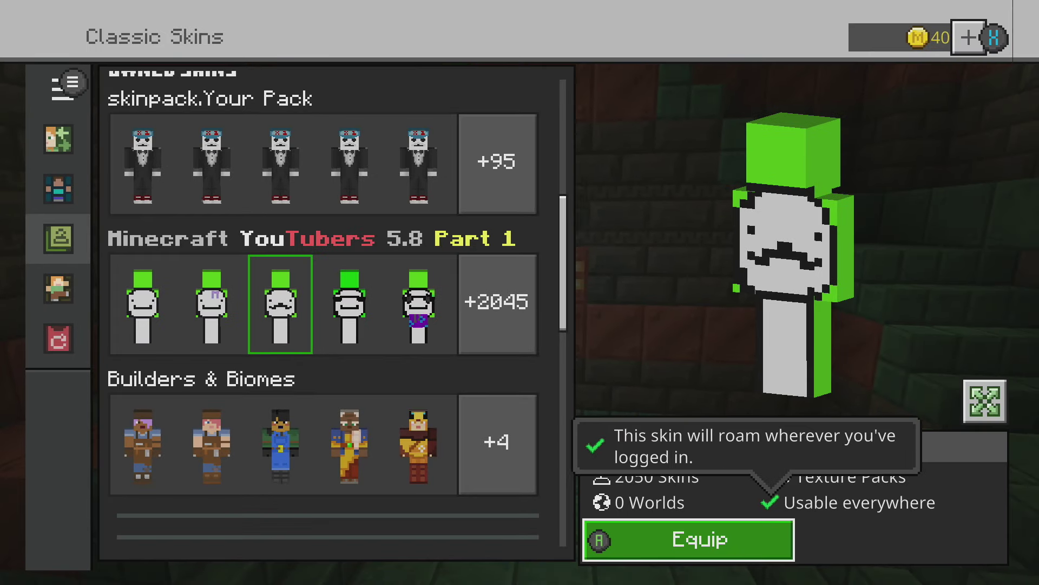
key("Return")
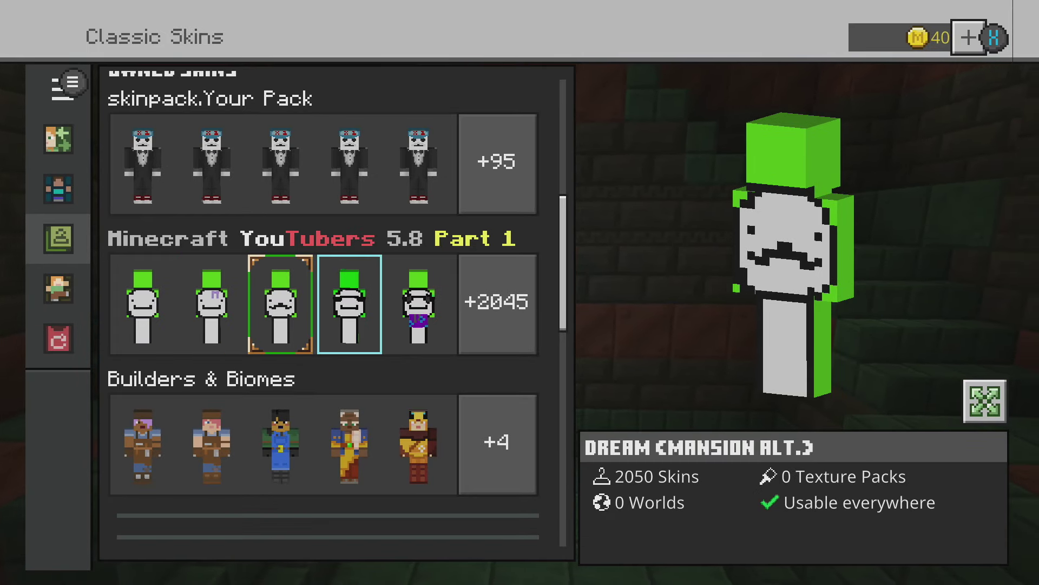
Step: View the Dream skin in third person in the hub, then return to the Dressing Room
key("Right")
key("Right")
key("Down")
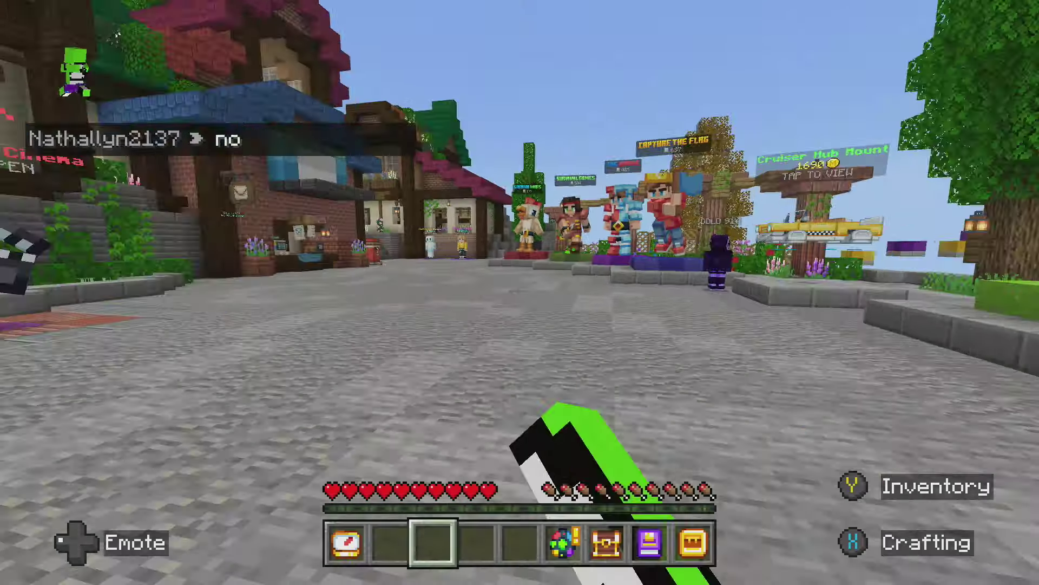
key("F5")
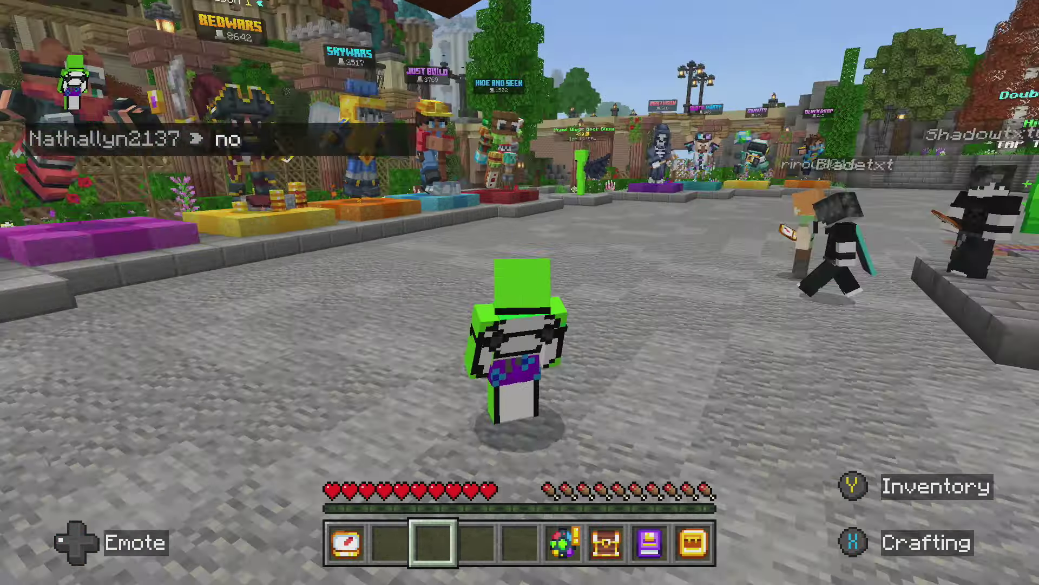
key("Escape")
key("Return")
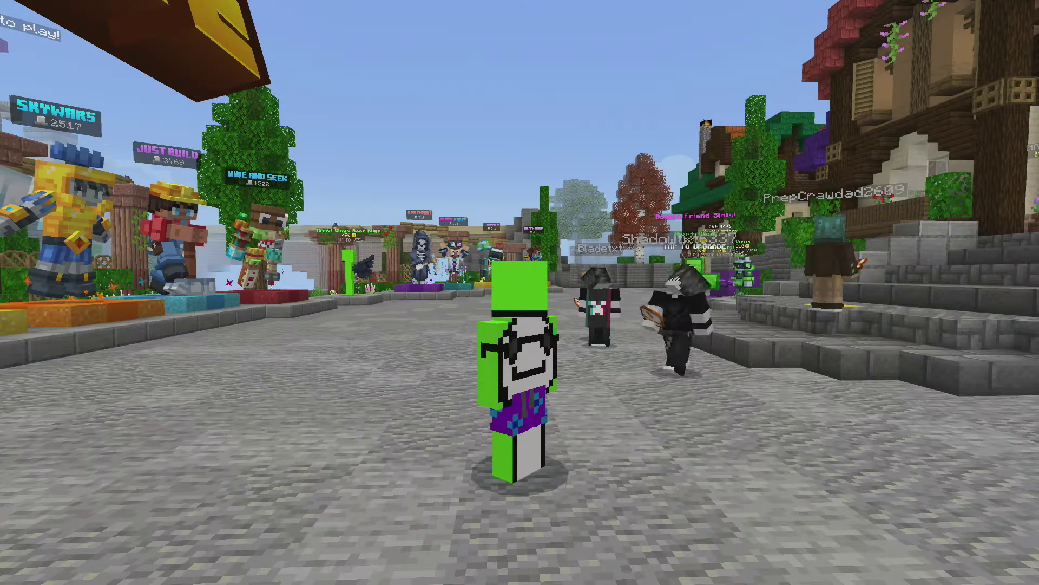